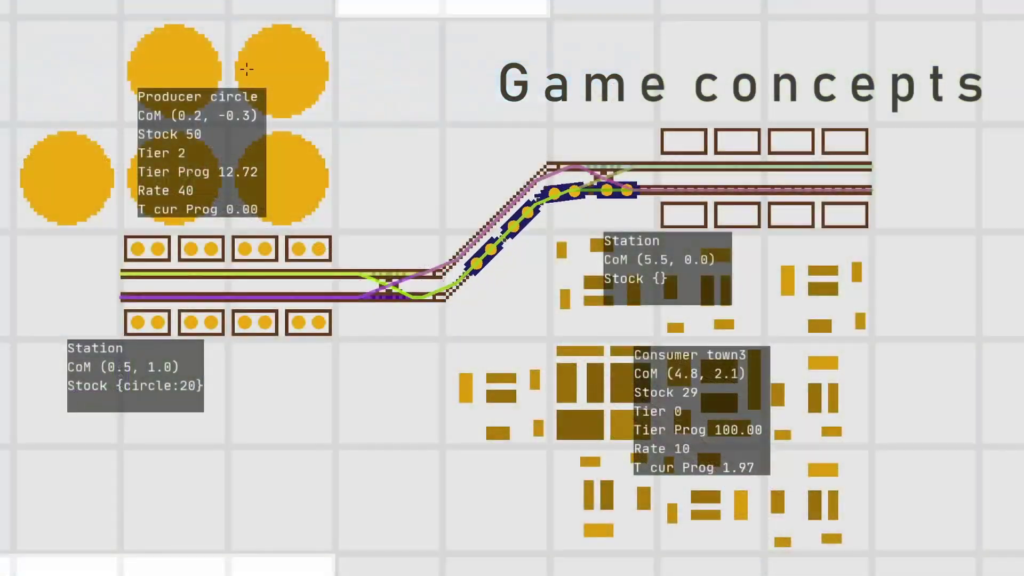
drag(253, 71, 131, 104)
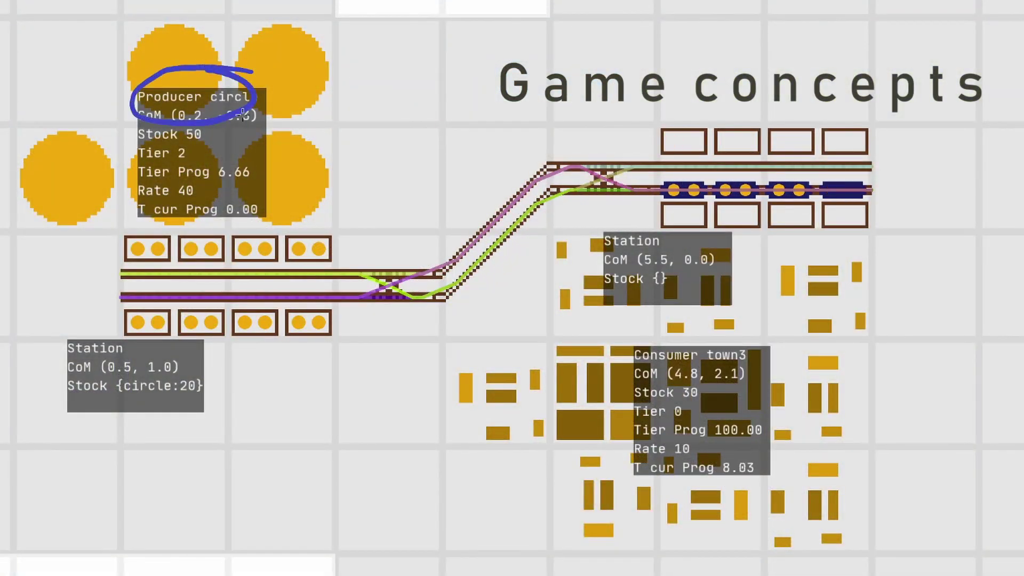
drag(732, 302, 767, 342)
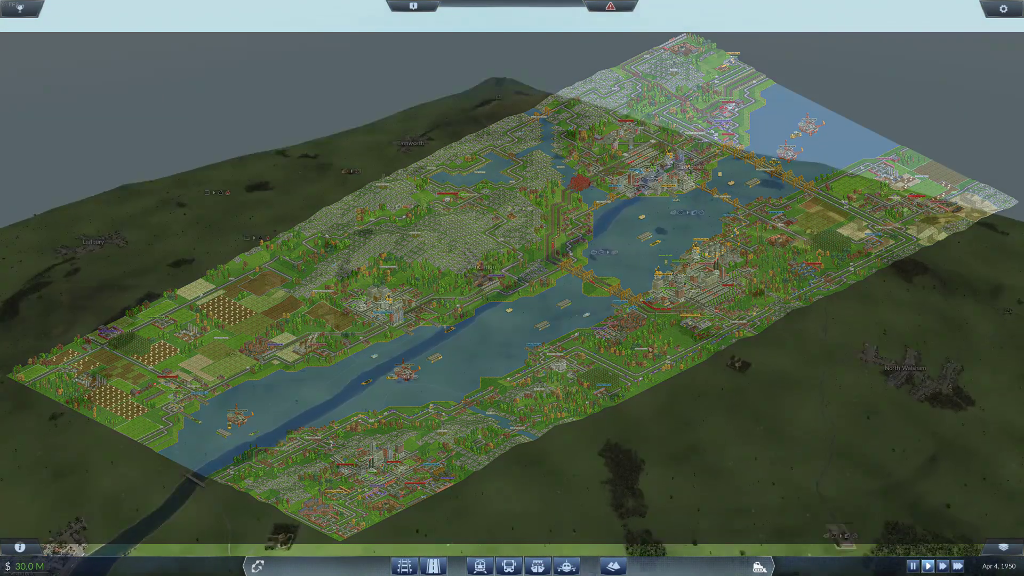
middle_drag(611, 373, 643, 354)
scroll(769, 273, up, 8)
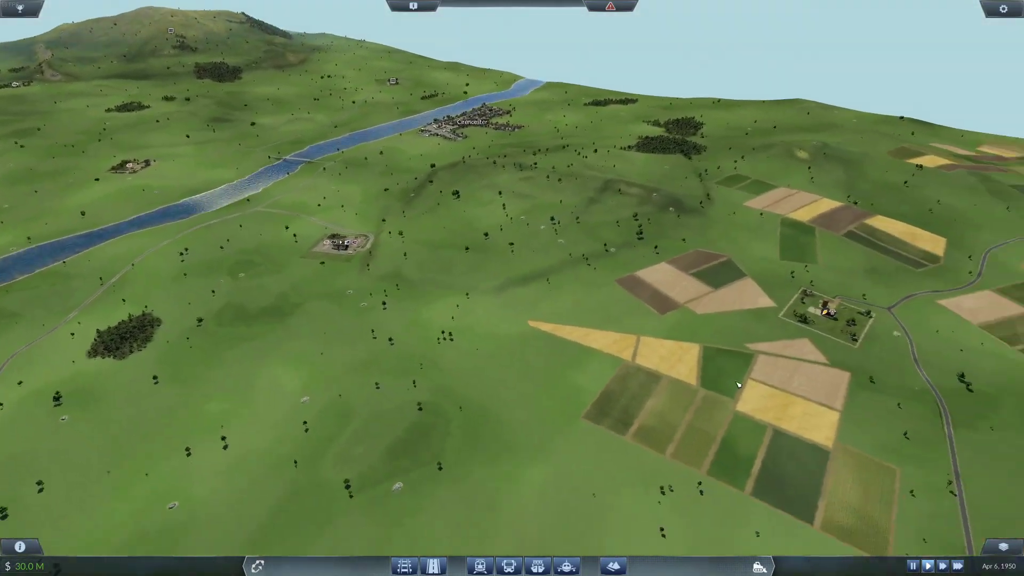
right_drag(739, 385, 685, 364)
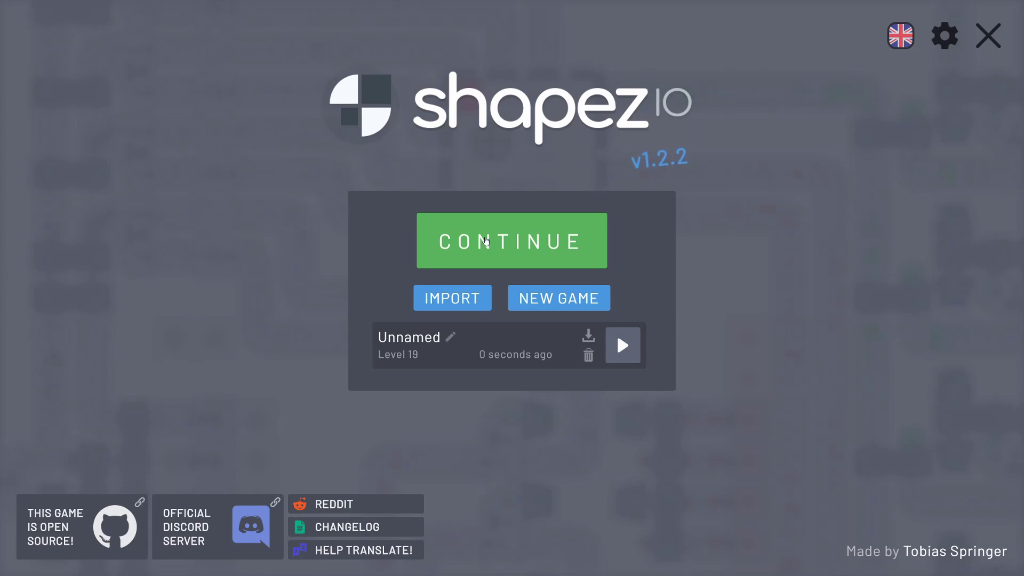
Step: In shapez.io, continue the saved game and look over the conveyor belts around the hub
click(486, 241)
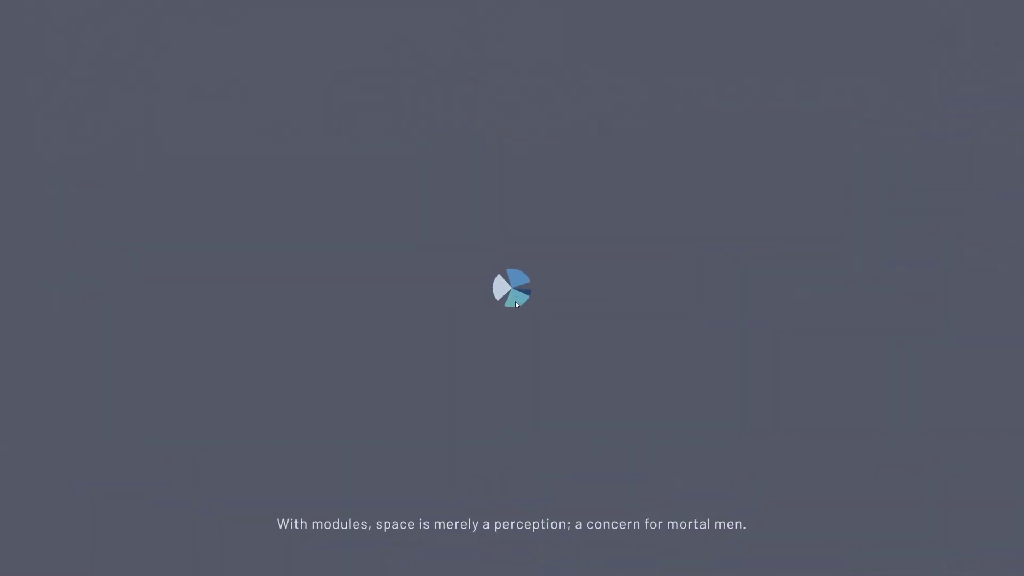
scroll(492, 347, up, 6)
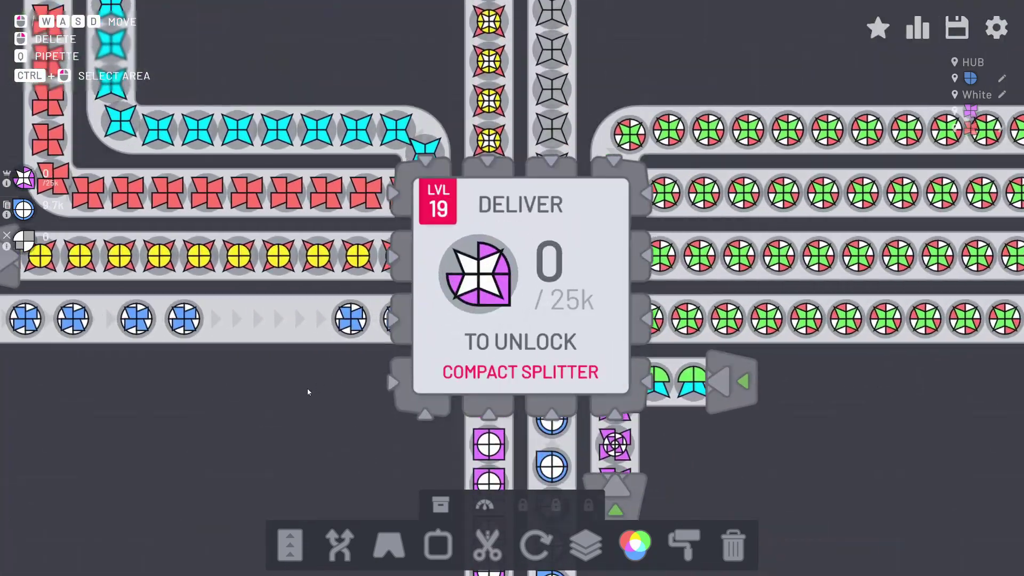
drag(307, 389, 728, 416)
scroll(727, 416, down, 7)
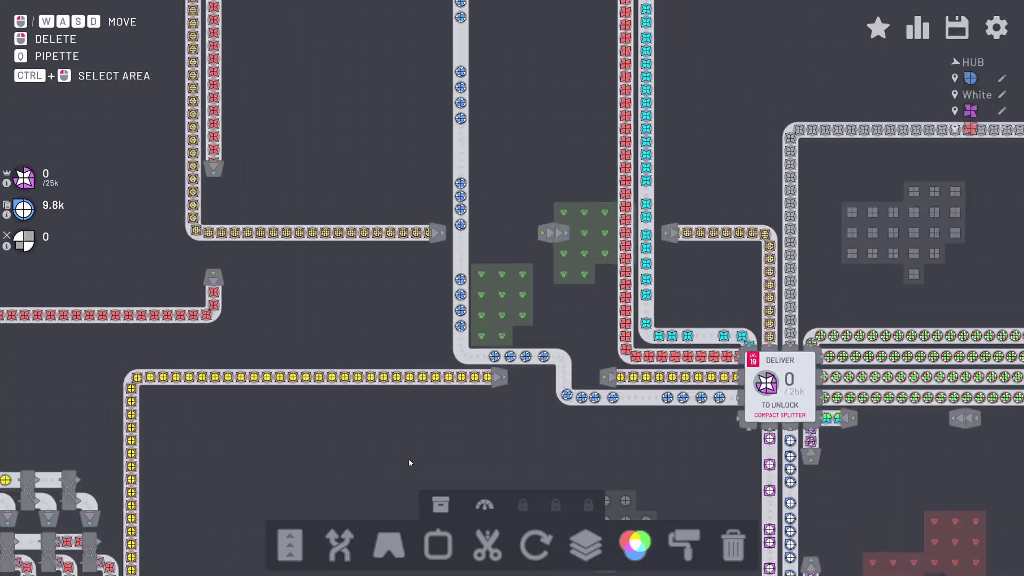
drag(410, 461, 777, 56)
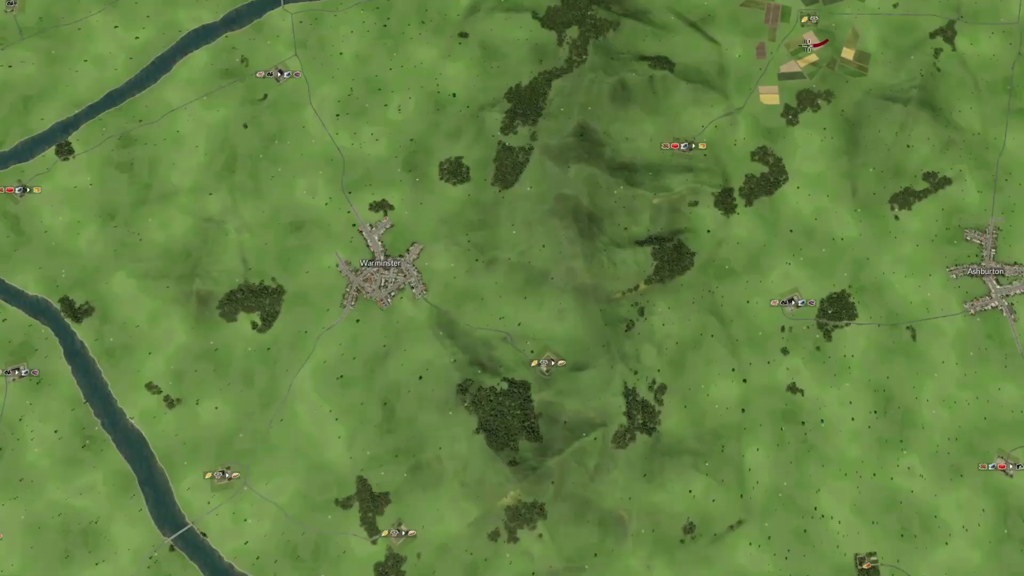
Step: Sketch two freight routes from the farm to Warminster over the map, red via the riverside plant and blue via the nearer plant
mouse_move(815, 39)
mouse_down()
mouse_move(730, 220)
mouse_move(554, 300)
mouse_move(420, 395)
mouse_move(184, 469)
mouse_move(218, 451)
mouse_move(290, 361)
mouse_move(327, 331)
mouse_move(330, 341)
mouse_up()
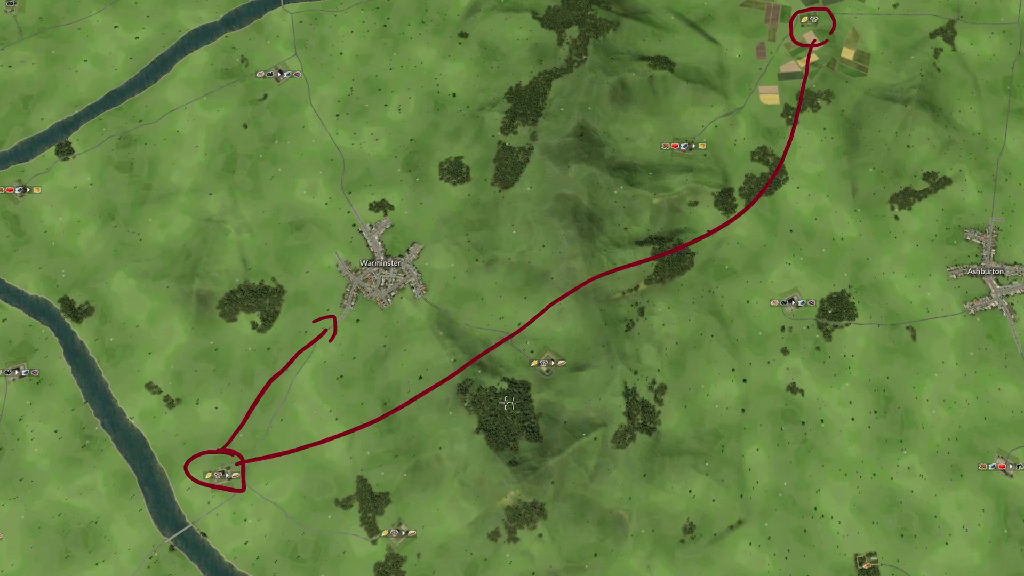
drag(528, 395, 614, 400)
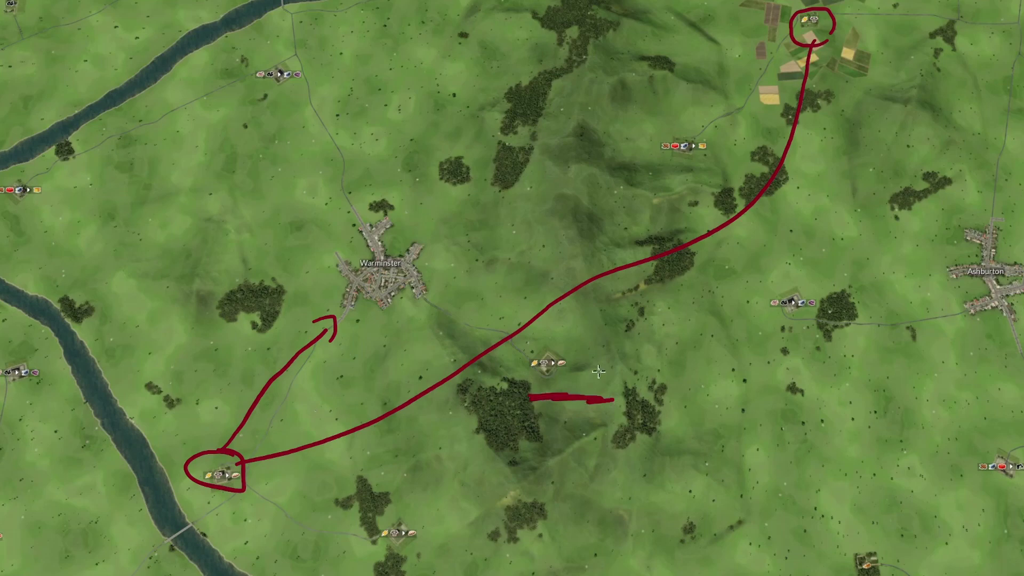
mouse_move(606, 352)
mouse_down()
mouse_move(633, 346)
mouse_move(622, 375)
mouse_up()
mouse_move(791, 49)
mouse_down()
mouse_move(771, 38)
mouse_move(694, 344)
mouse_move(604, 375)
mouse_move(540, 345)
mouse_move(570, 335)
mouse_move(438, 290)
mouse_move(507, 271)
mouse_move(450, 311)
mouse_up()
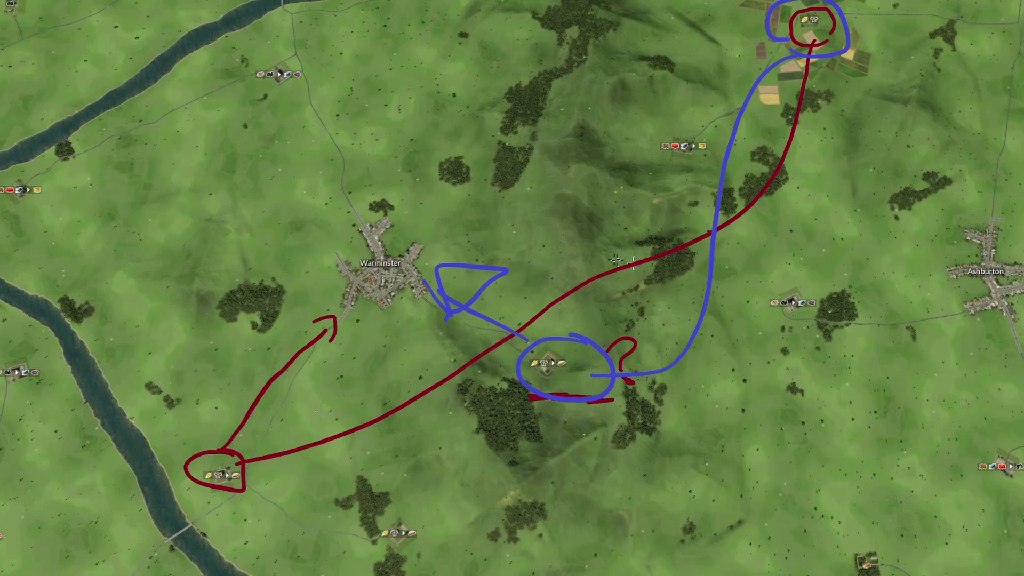
drag(536, 231, 642, 212)
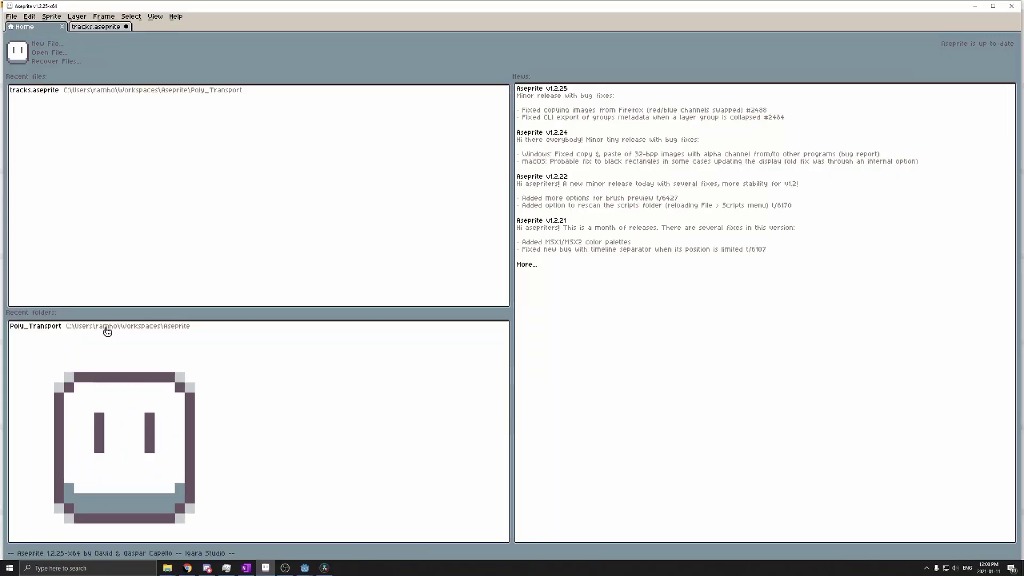
Step: In Aseprite, open shape_producers.aseprite from the Poly_Transport folder and look over the game's sprite sheets
click(48, 326)
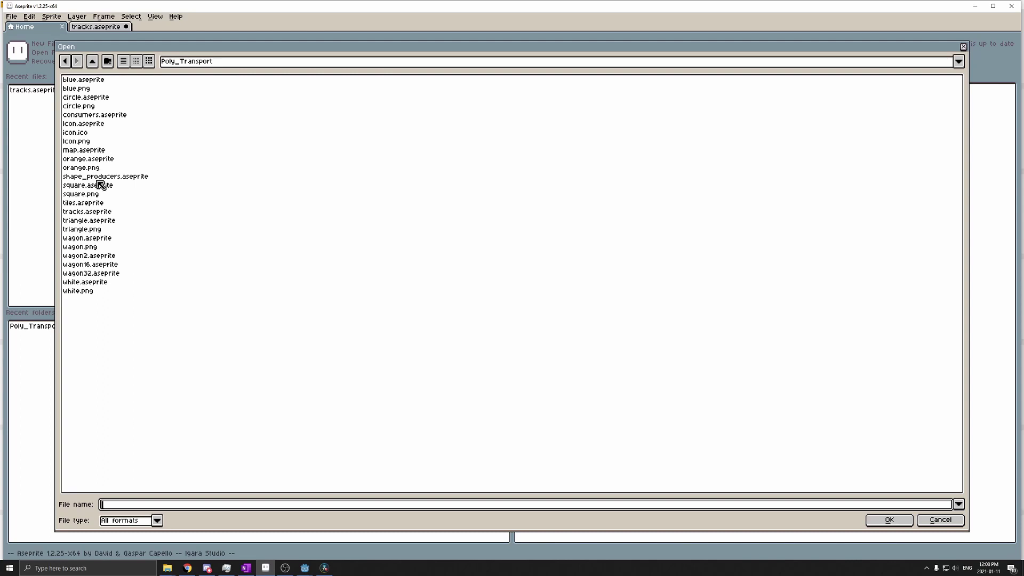
double_click(101, 177)
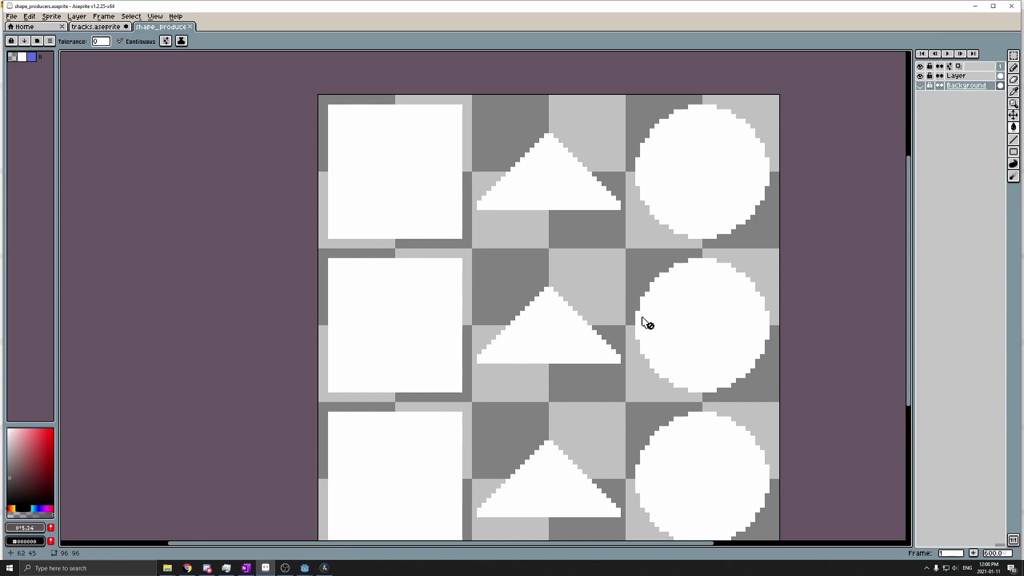
middle_drag(648, 324, 567, 297)
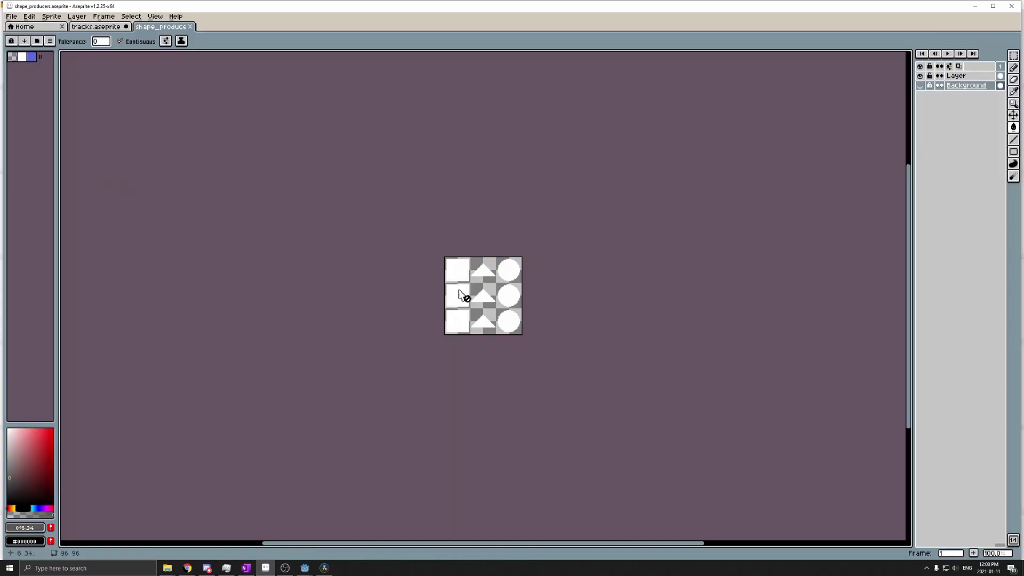
scroll(471, 289, up, 5)
middle_drag(659, 323, 565, 296)
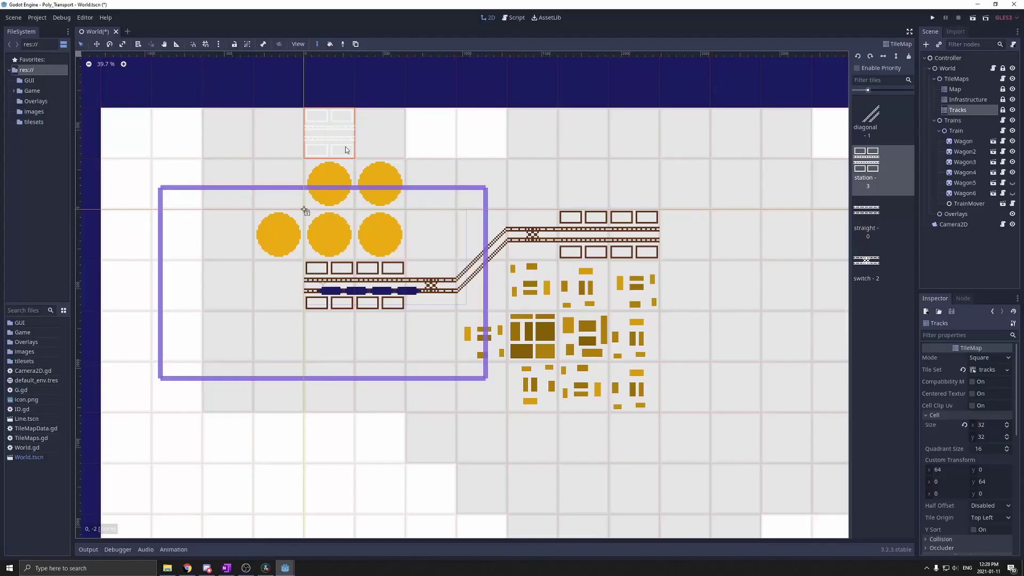
drag(345, 146, 374, 136)
Step: In Godot, extend the upper station's line on the Tracks TileMap with one switch tile and one straight tile
click(867, 253)
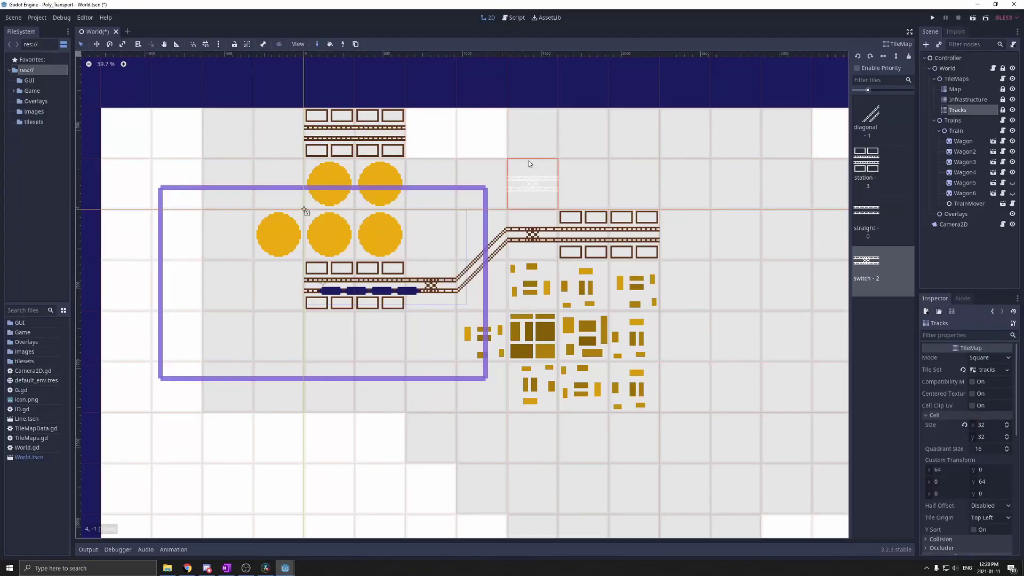
click(435, 140)
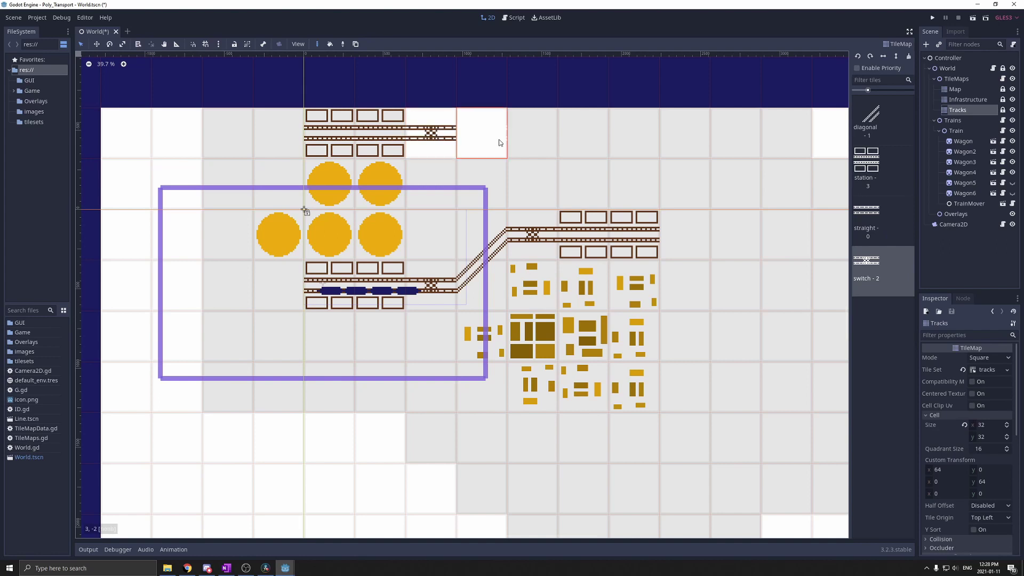
click(867, 211)
click(482, 132)
Step: Paint two rotated diagonal track tiles, one below the other, descending from the end of the upper straight track
click(867, 118)
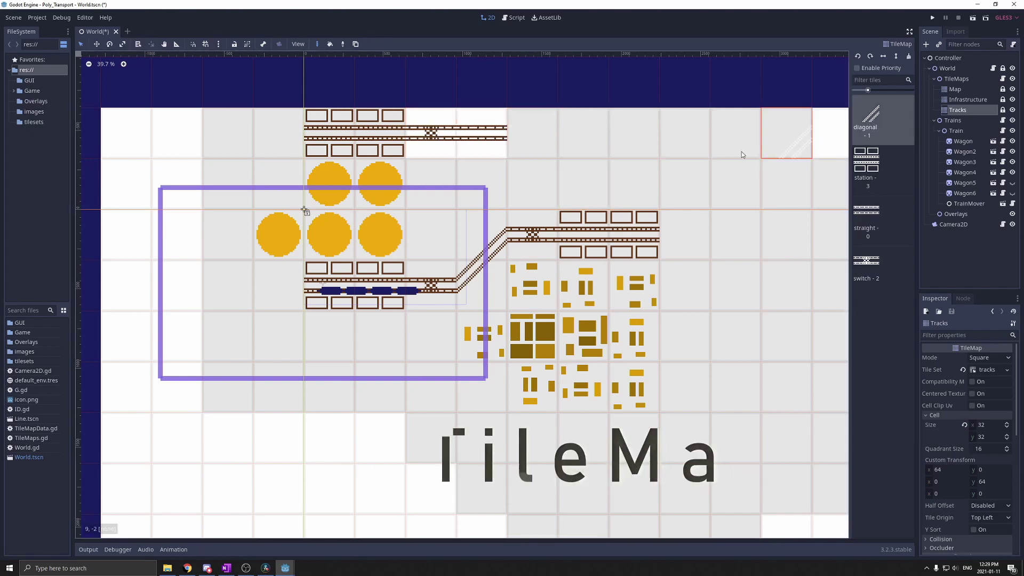
key(a)
click(529, 142)
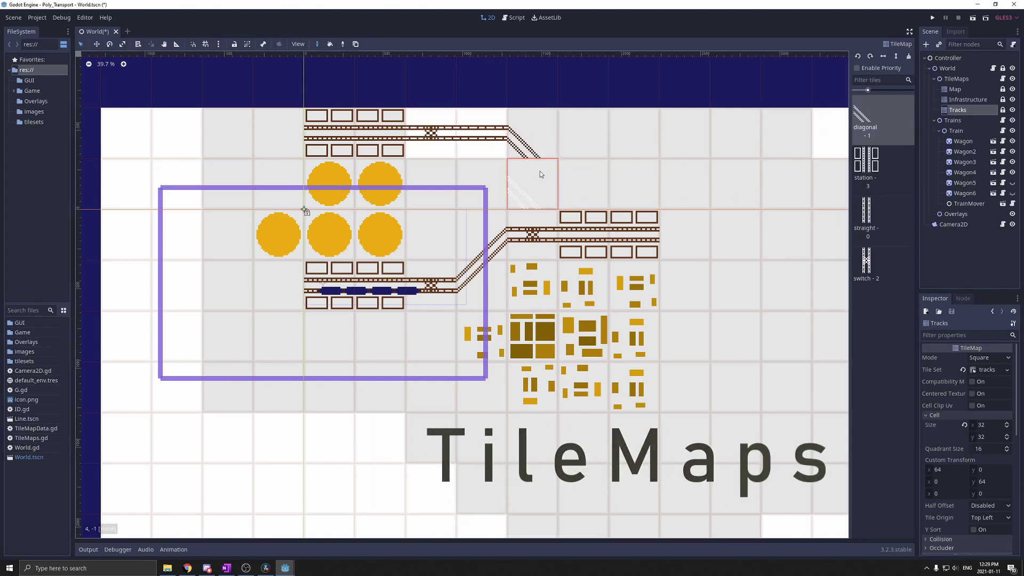
key(a)
click(540, 171)
Step: Continue the upper line east of the diagonals with one horizontal straight tile and two station tiles
key(a)
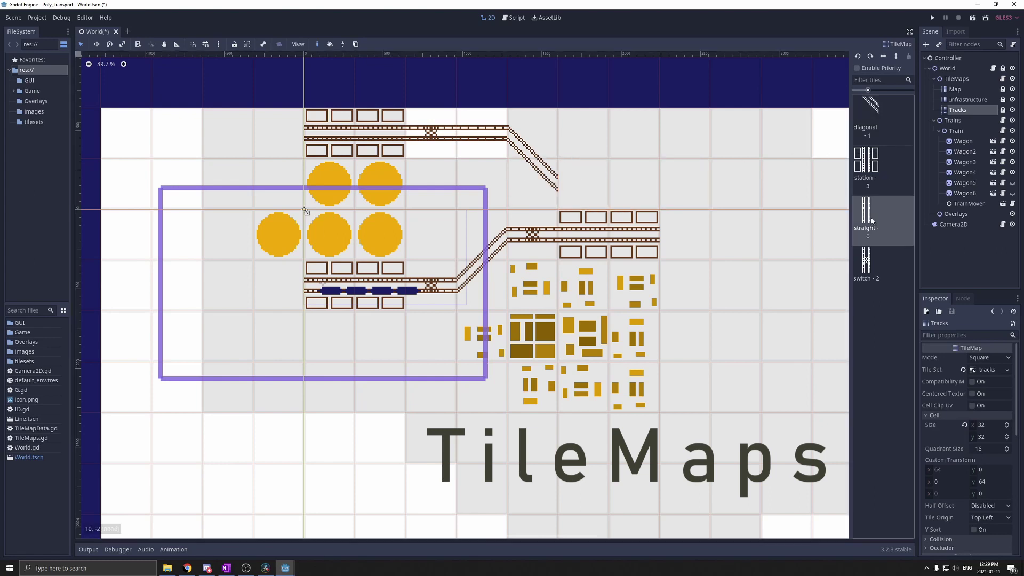
click(862, 204)
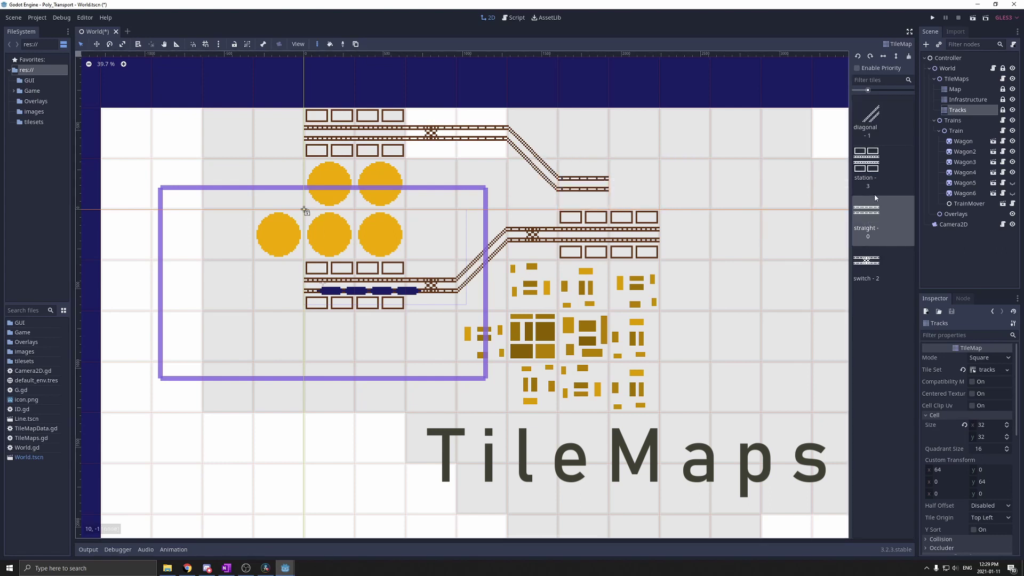
click(869, 179)
click(635, 184)
click(683, 186)
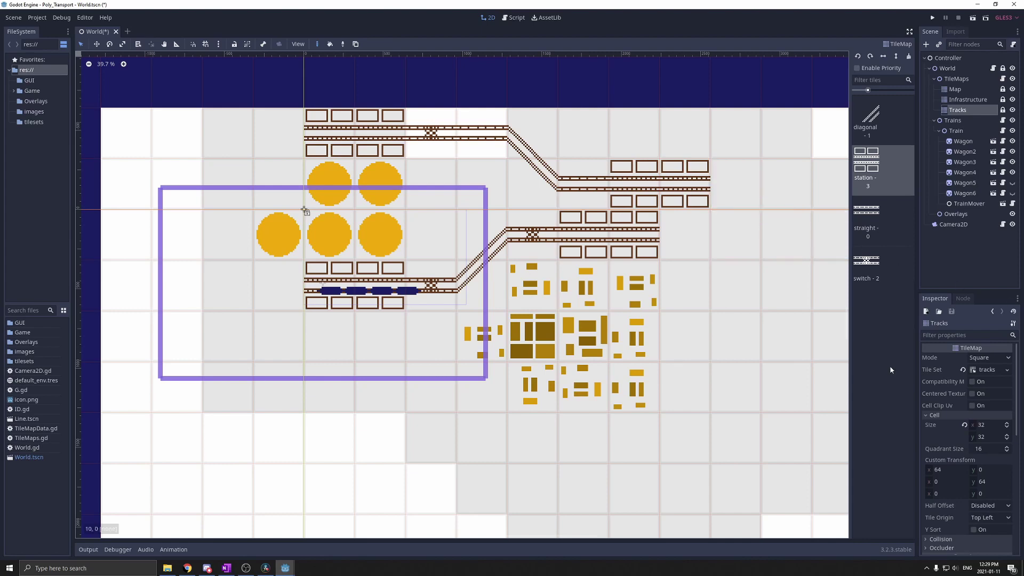
click(635, 215)
Step: Try painting town3 tiles over the two new station tiles on the Infrastructure TileMap, and erase them
click(961, 103)
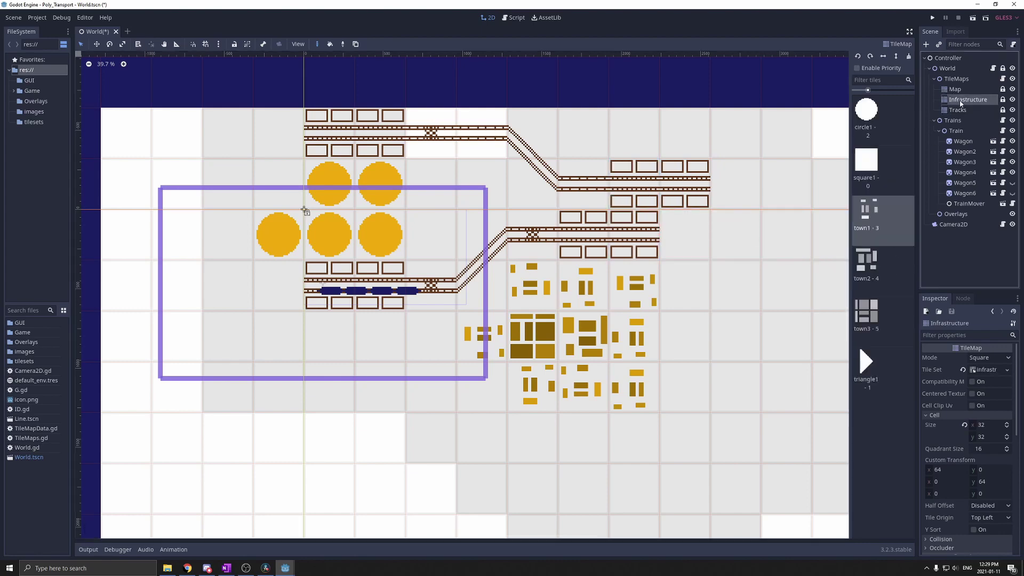
click(868, 318)
drag(688, 184, 635, 184)
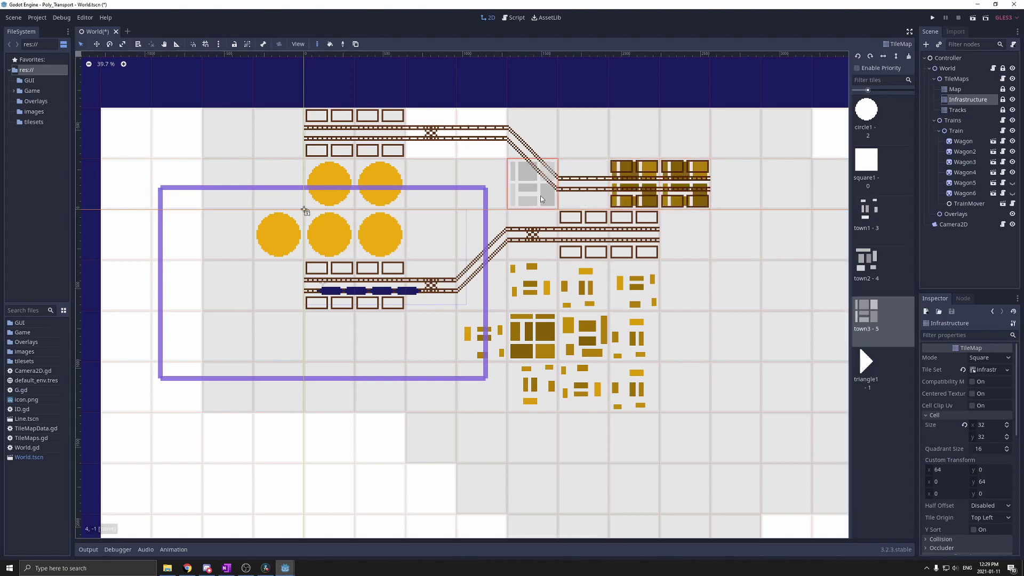
right_click(681, 186)
right_click(640, 187)
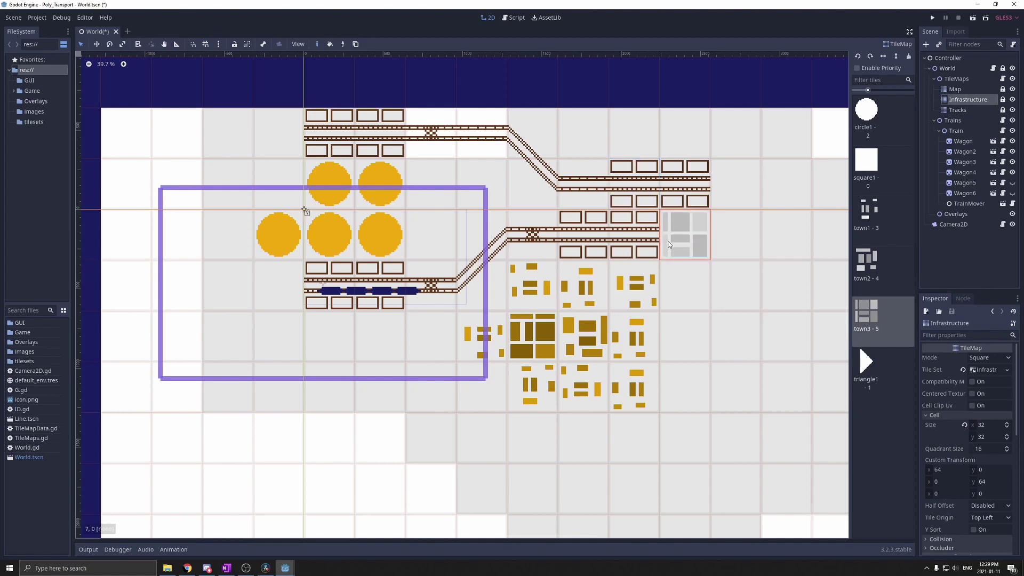
Step: Paint three town1 tiles in different rotations on the Infrastructure TileMap to extend the town eastward
click(874, 212)
key(s)
key(s)
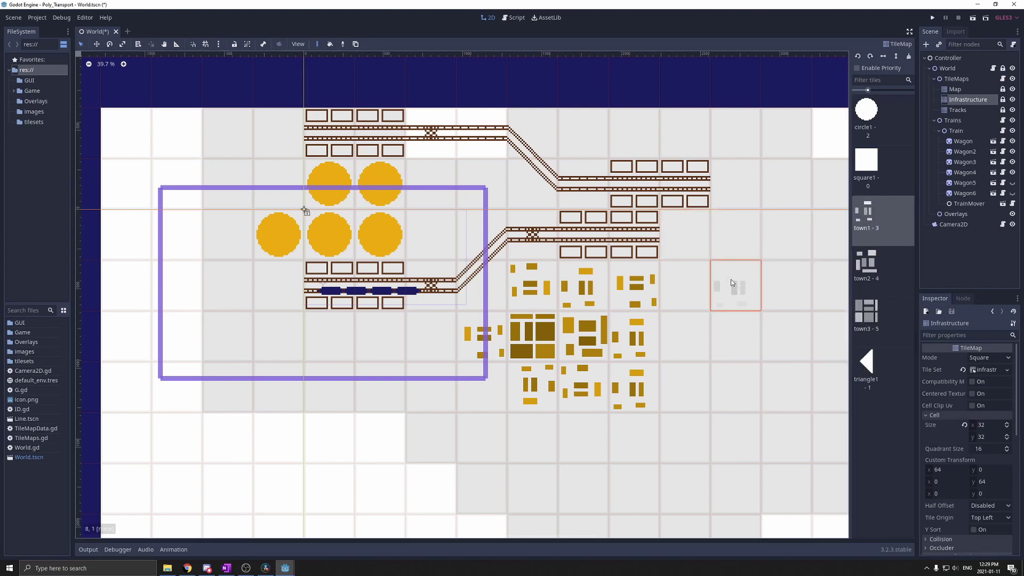
key(s)
click(693, 284)
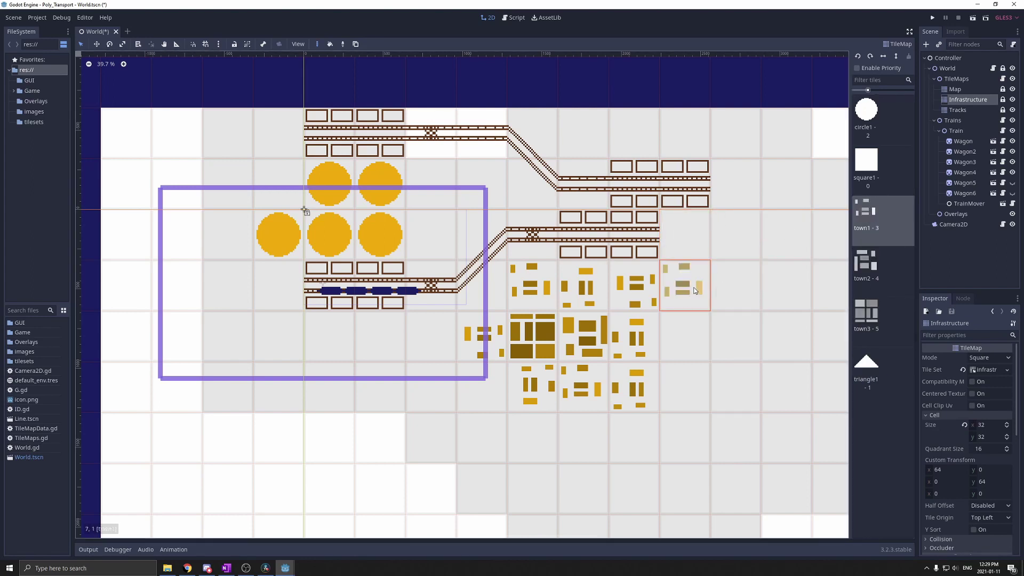
key(s)
click(703, 335)
click(736, 336)
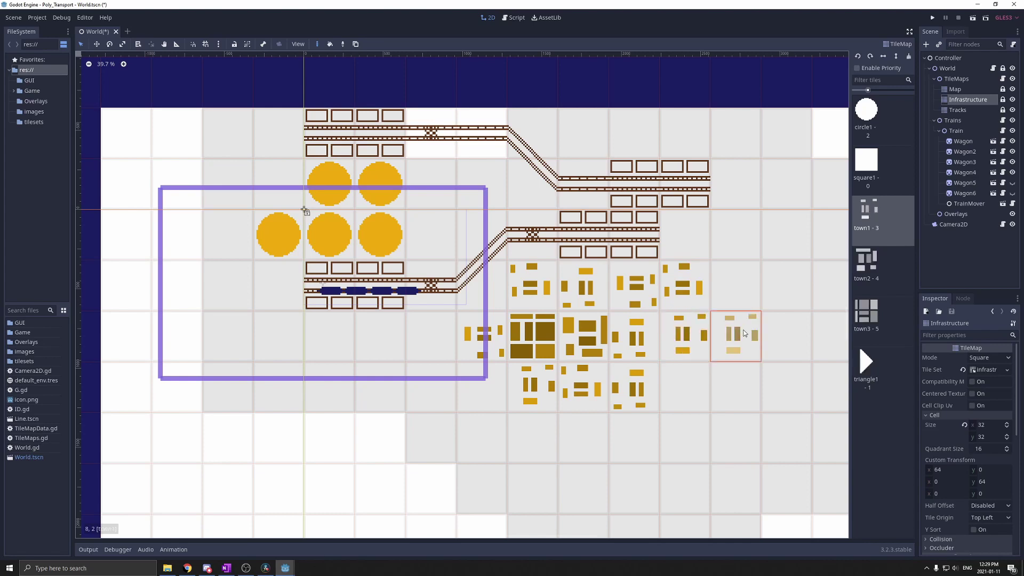
click(884, 57)
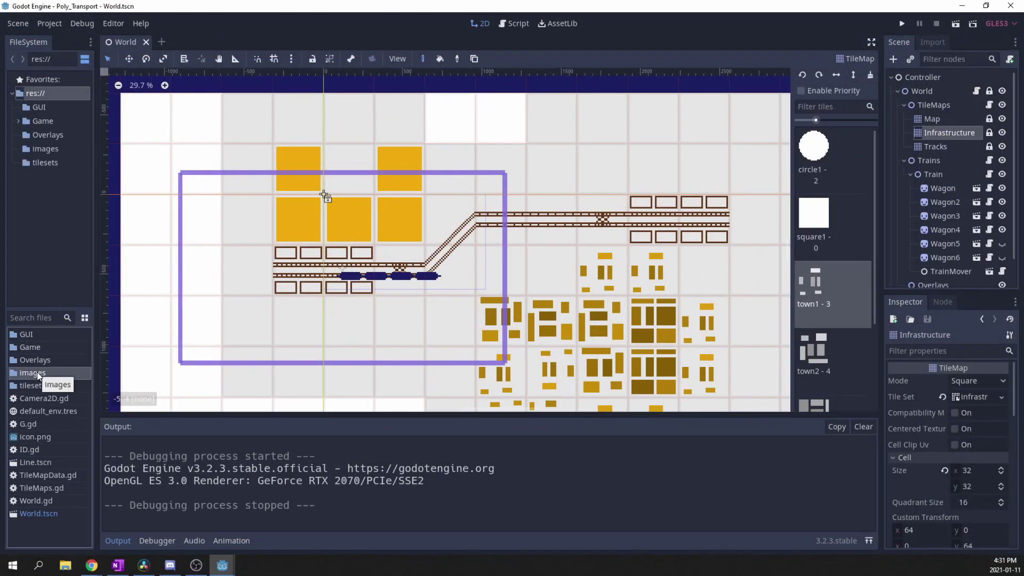
Step: Show the import settings of tracks.png from the images folder
double_click(37, 372)
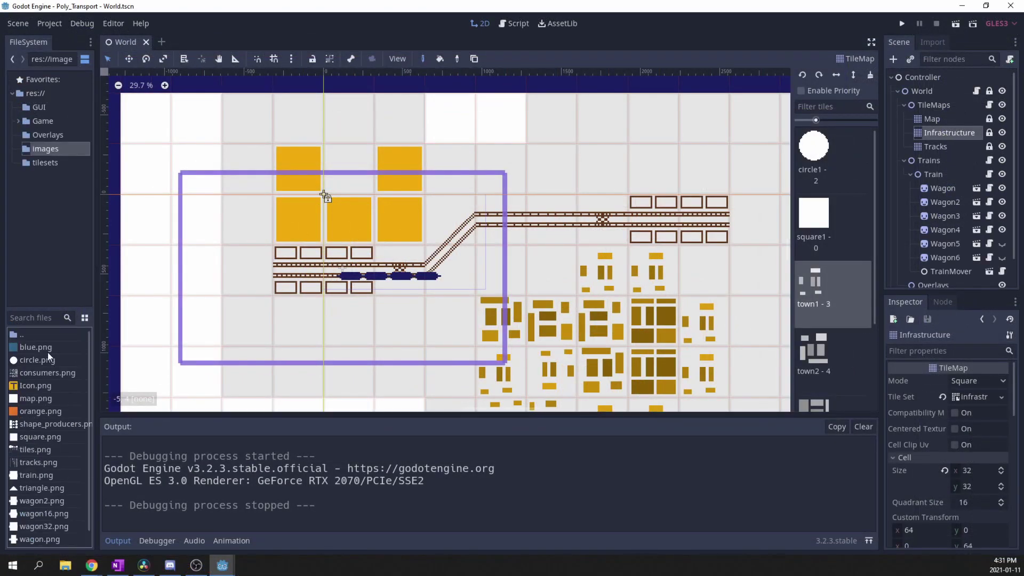
click(43, 463)
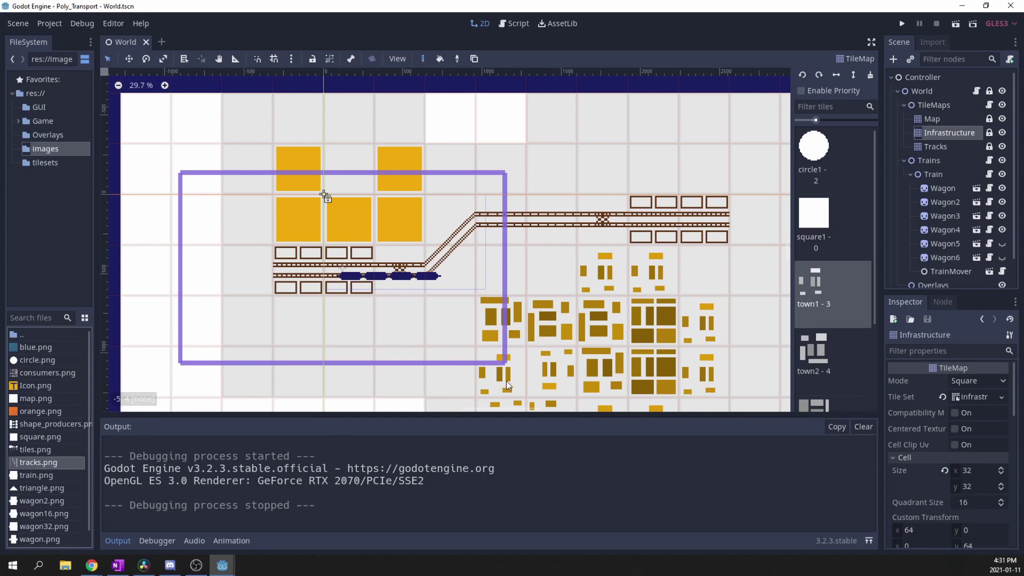
click(931, 42)
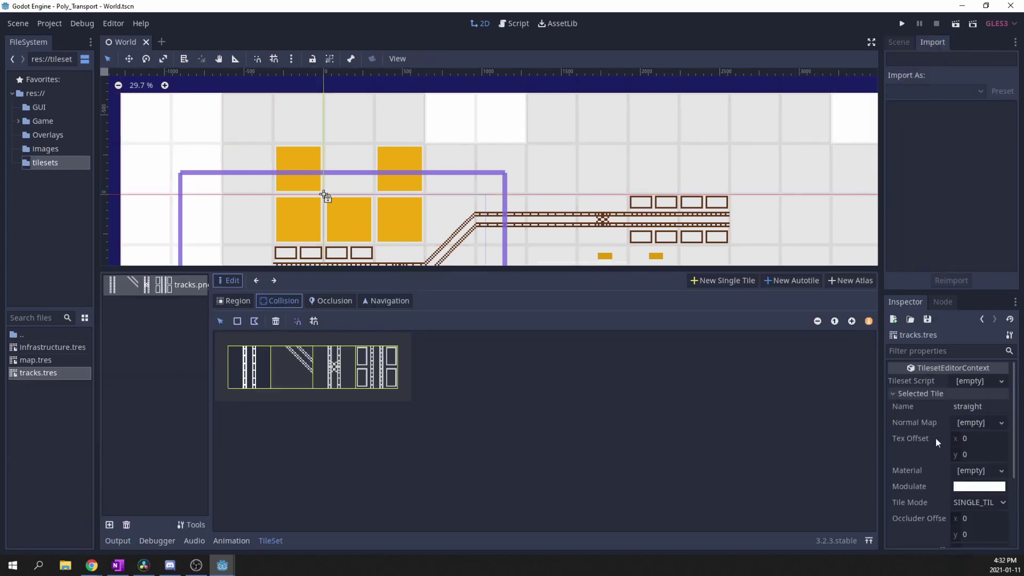
Step: Inspect the name of the straight tile in the tracks tileset and open infrastructure.tres
click(969, 407)
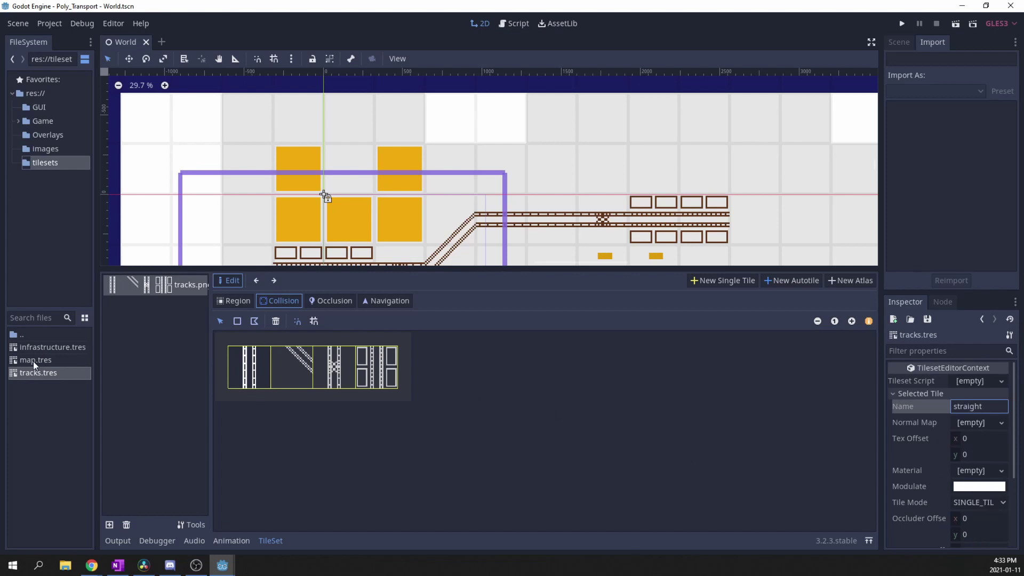
click(37, 348)
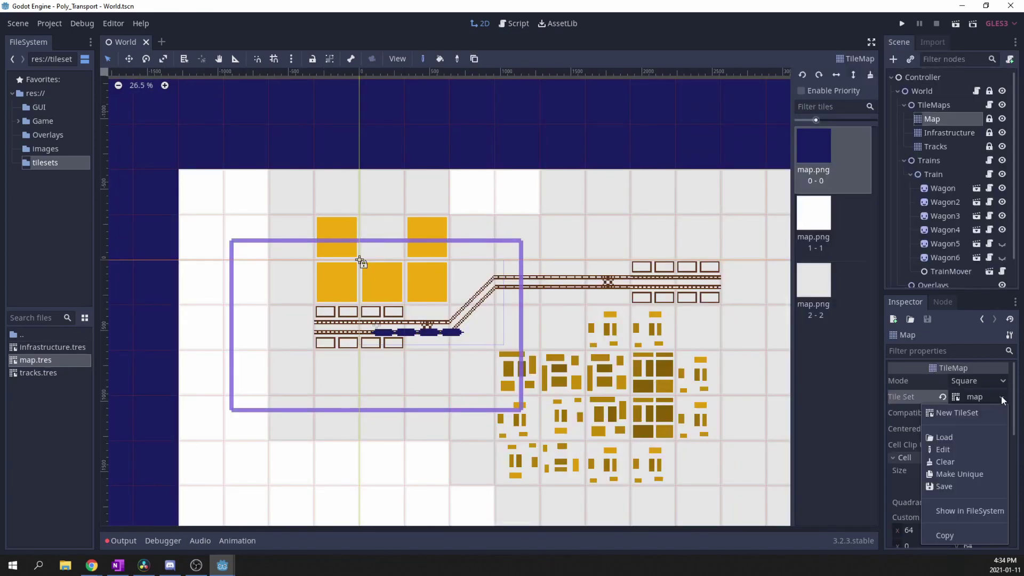
Step: Compare the tile sets assigned to the Map, Infrastructure and Tracks TileMaps
click(923, 395)
click(949, 132)
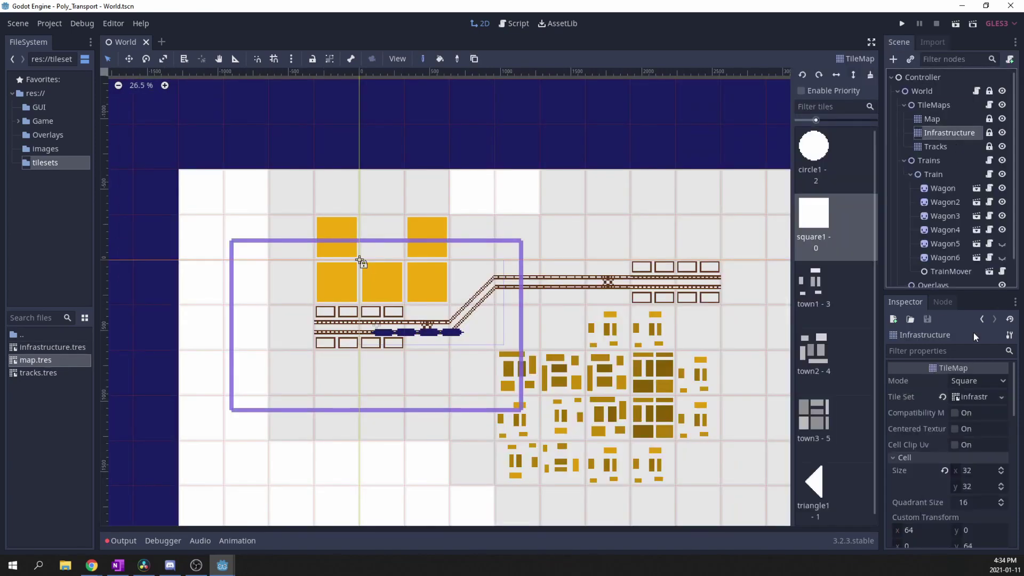
click(938, 147)
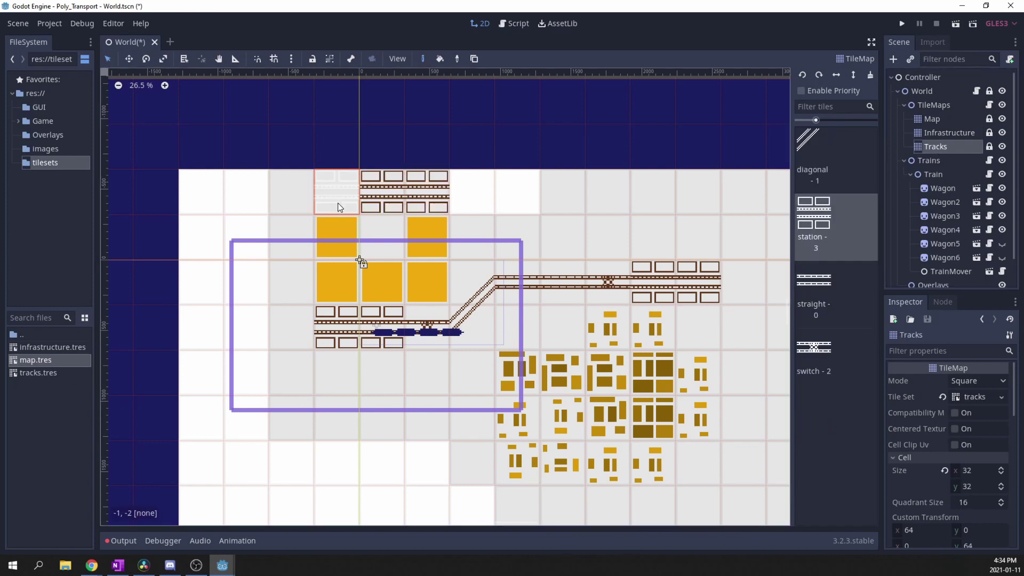
Step: Paint a western line on the Tracks TileMap from three northern station tiles to three southern ones, using rotated diagonal and straight tiles
click(338, 204)
click(807, 173)
key(s)
key(s)
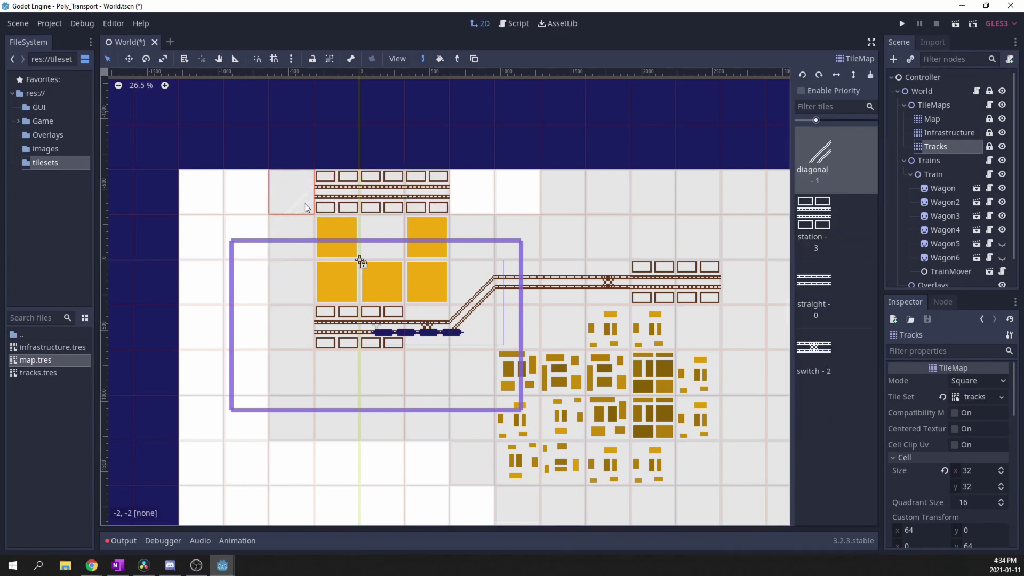
click(305, 206)
click(247, 237)
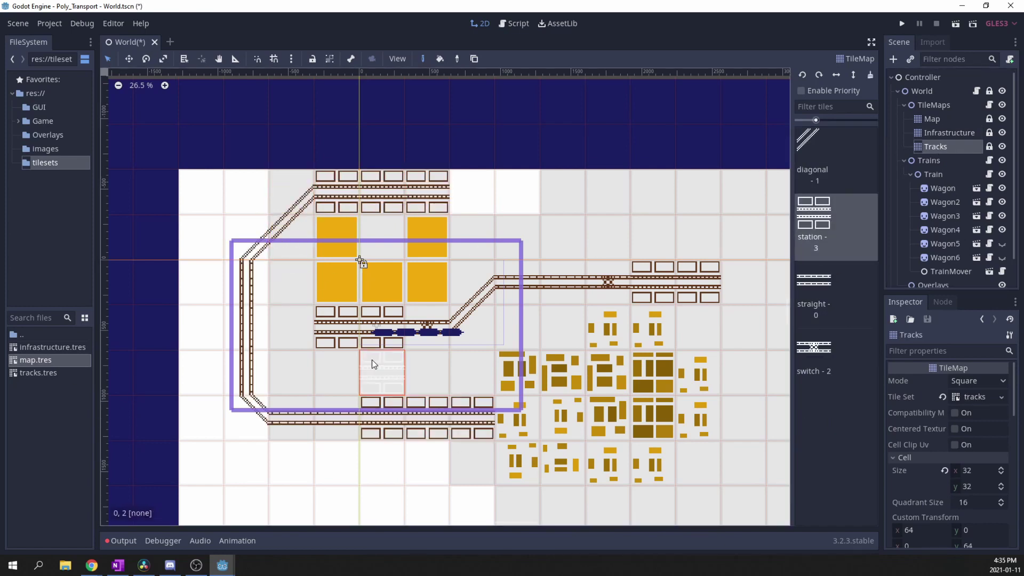
Step: Try painting station tiles over the southeastern town on the Tracks TileMap, and erase them
drag(575, 454, 617, 453)
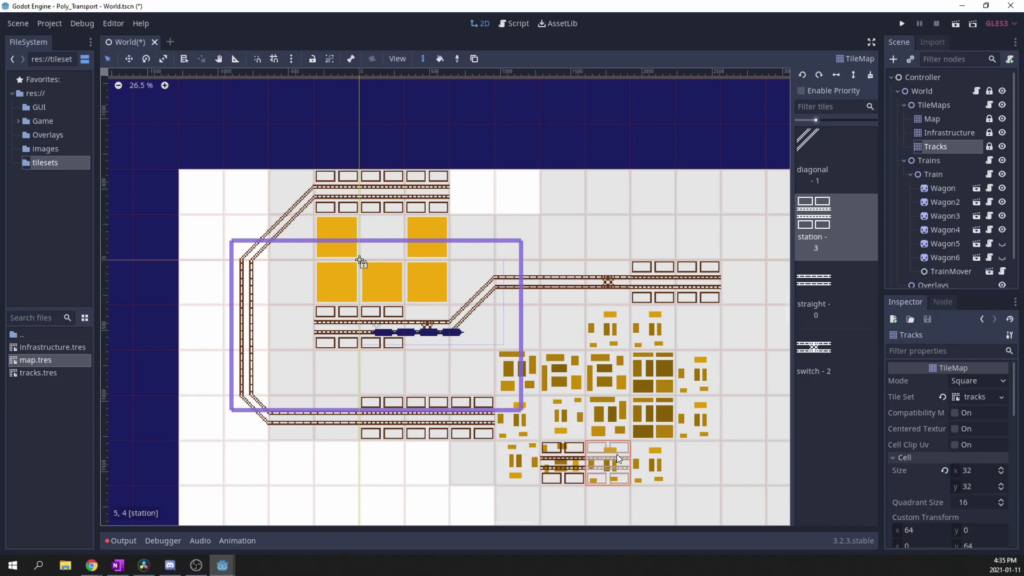
click(555, 418)
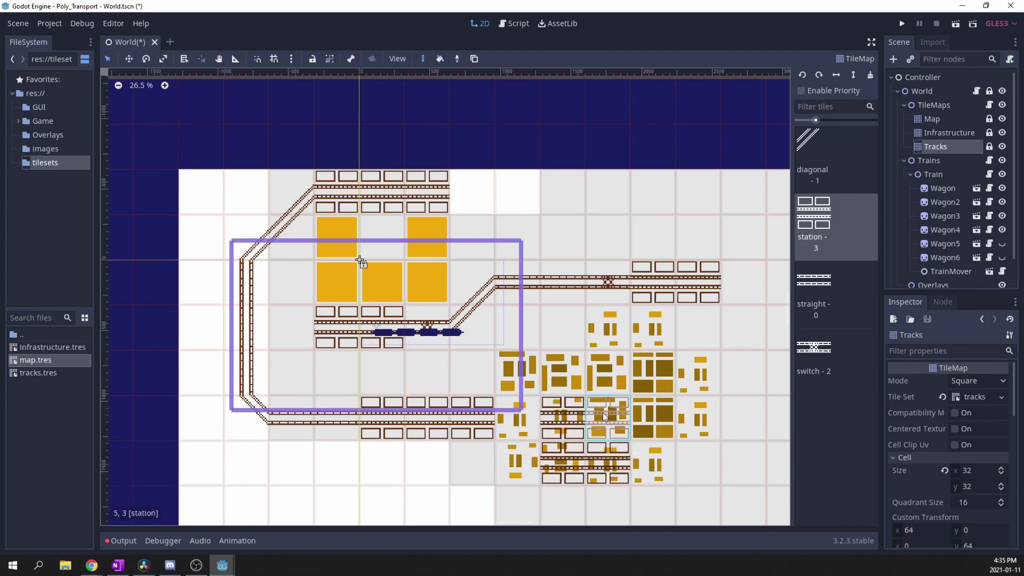
mouse_move(606, 414)
right_down()
mouse_move(561, 456)
mouse_move(608, 460)
right_up()
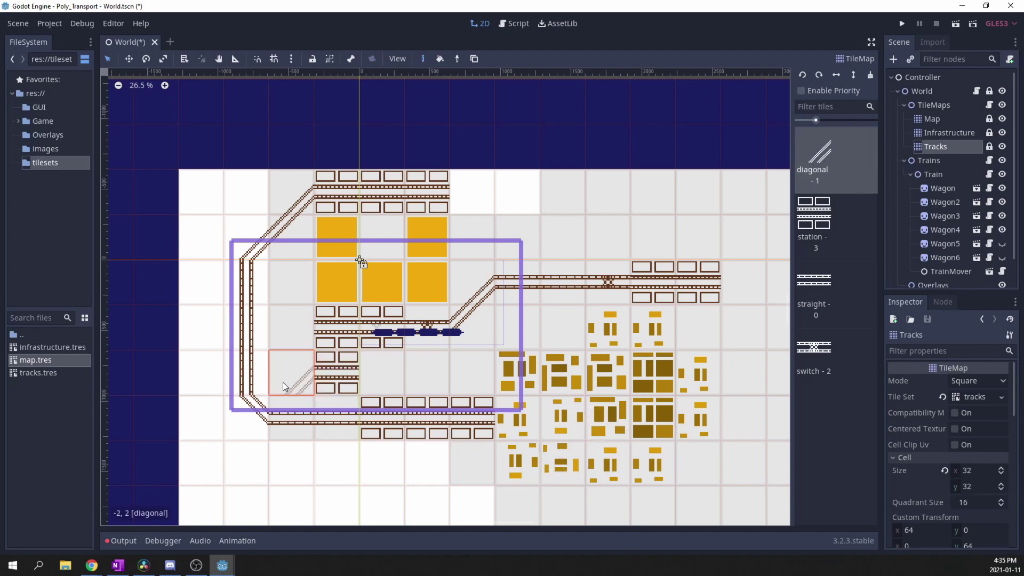
Step: Try joining the single station tile to the southern line with rotated diagonal tiles on the Tracks TileMap, and erase them
ctrl+click(258, 414)
click(302, 408)
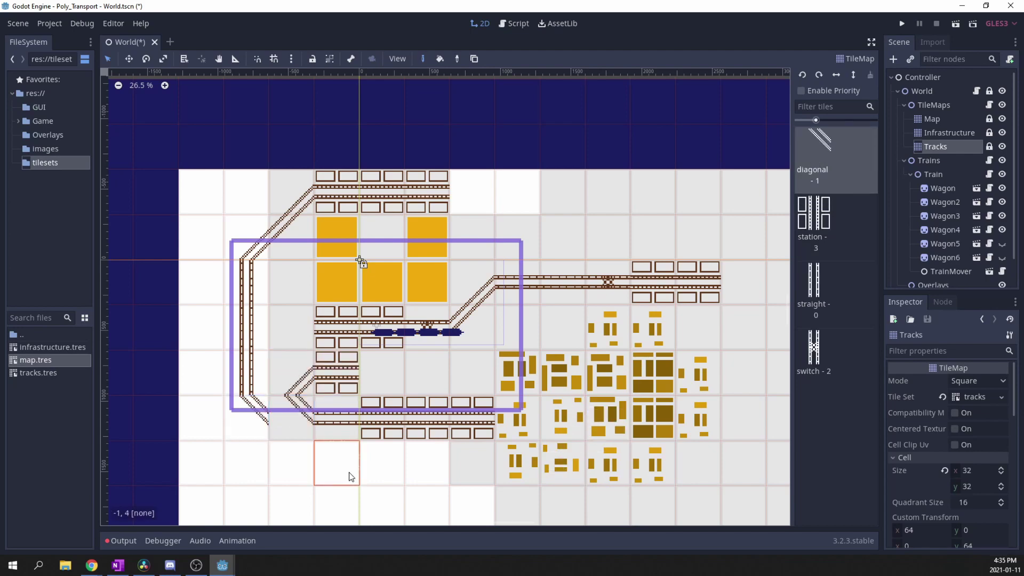
right_drag(303, 411, 297, 376)
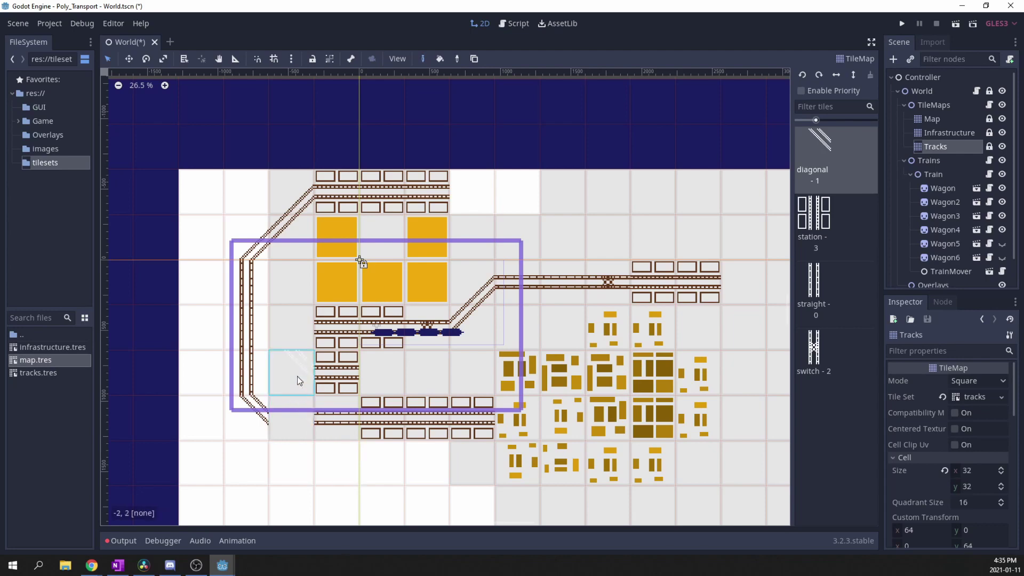
ctrl+click(316, 423)
click(290, 423)
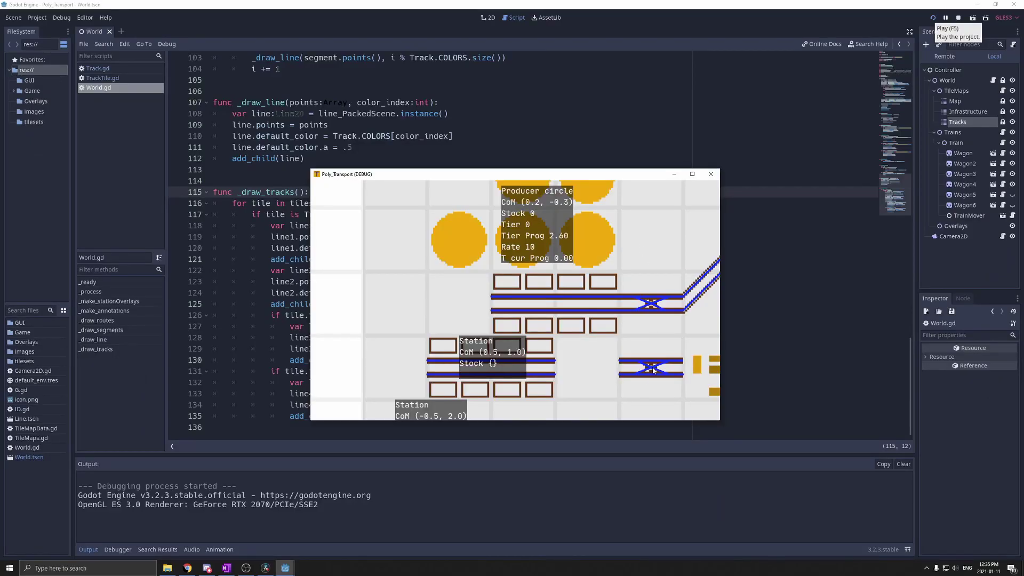
Step: Examine the blue path lines drawn over the isolated switch tile in the running game
middle_drag(631, 335, 535, 278)
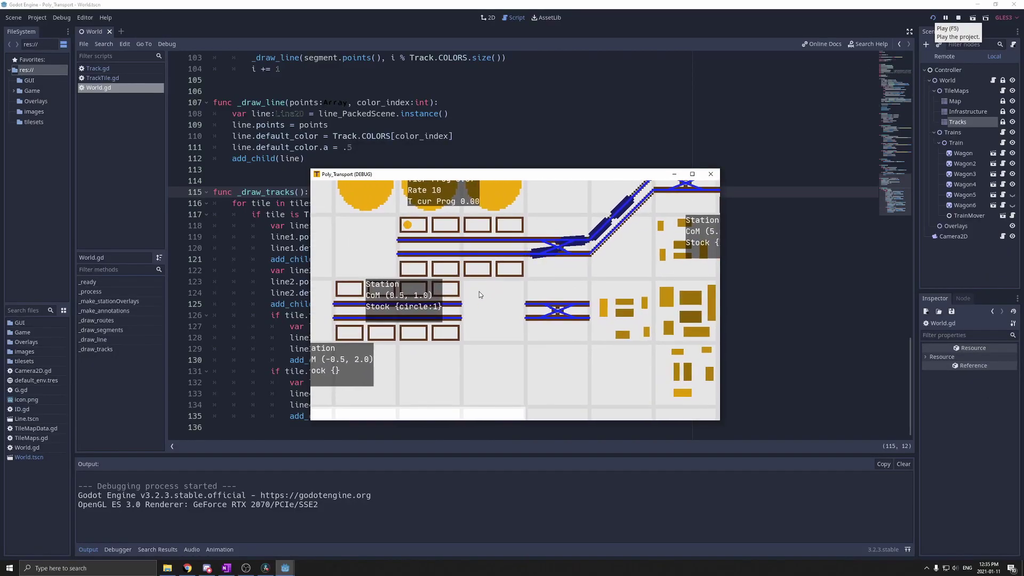
scroll(479, 294, up, 1)
middle_drag(588, 326, 487, 302)
scroll(557, 327, up, 2)
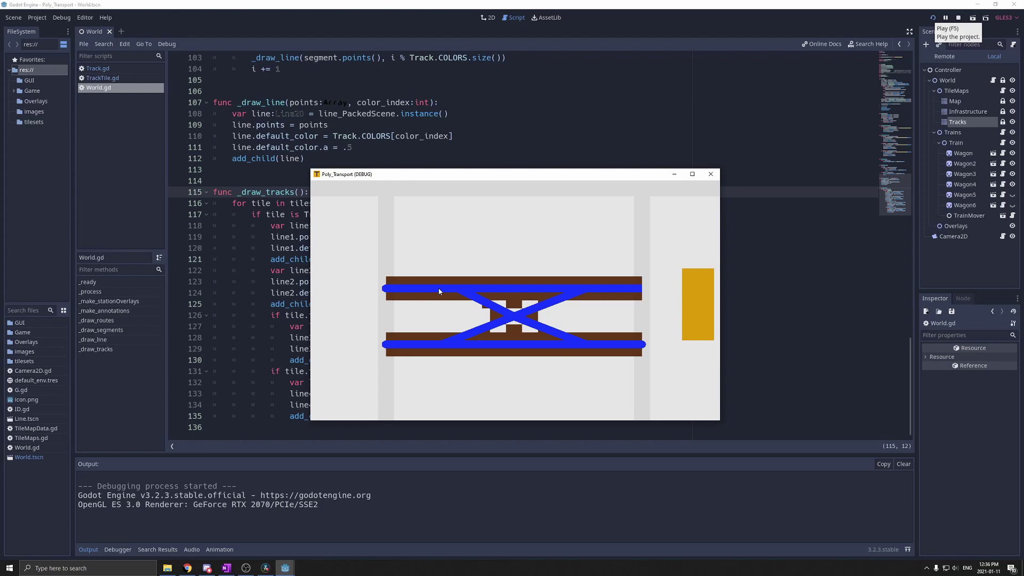
scroll(483, 291, down, 2)
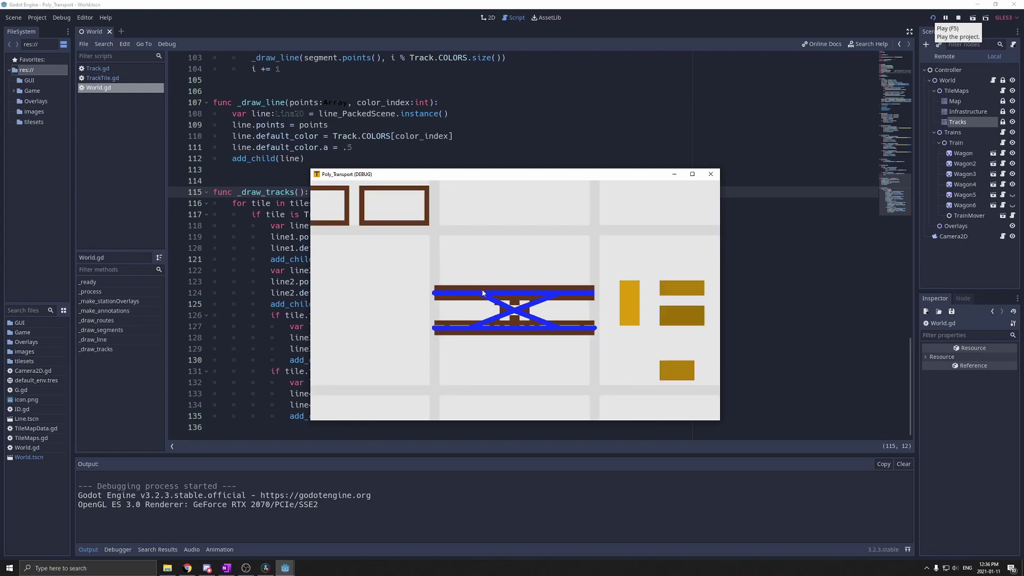
scroll(482, 292, down, 2)
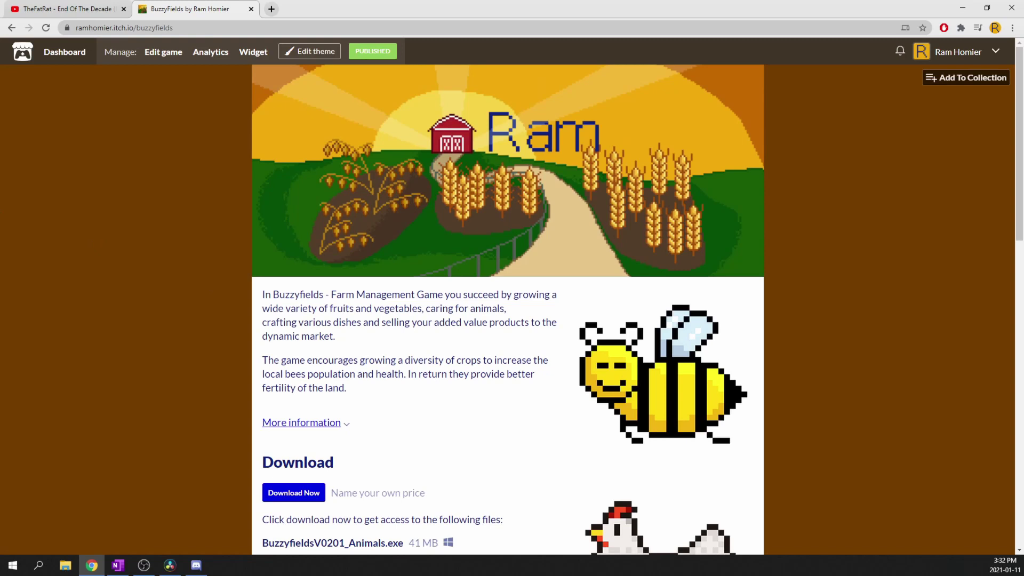
Step: Switch to the browser and download BuzzyfieldsV0201_Animals.exe from the BuzzyFields itch.io page
key(alt+Tab)
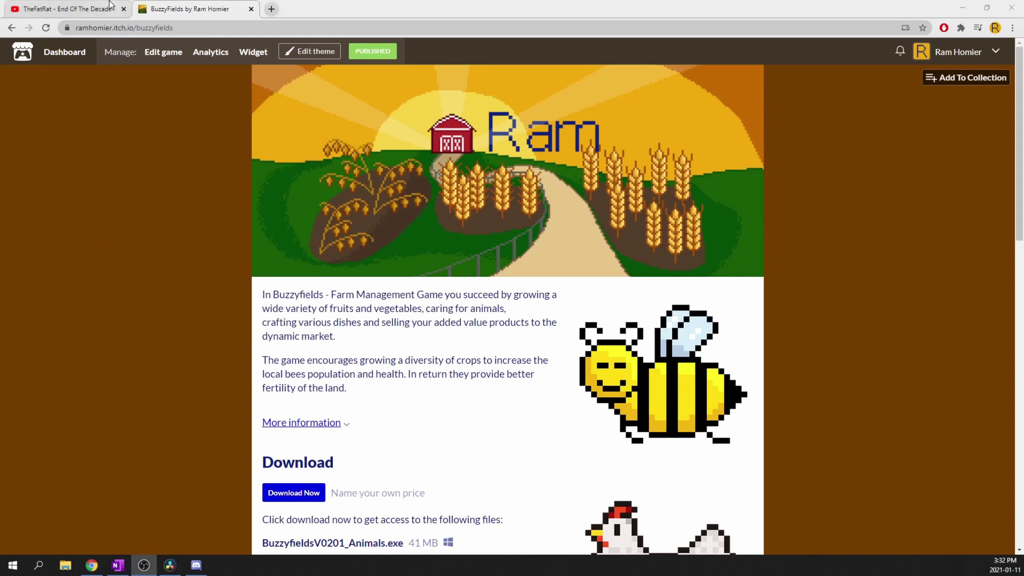
click(189, 29)
click(189, 225)
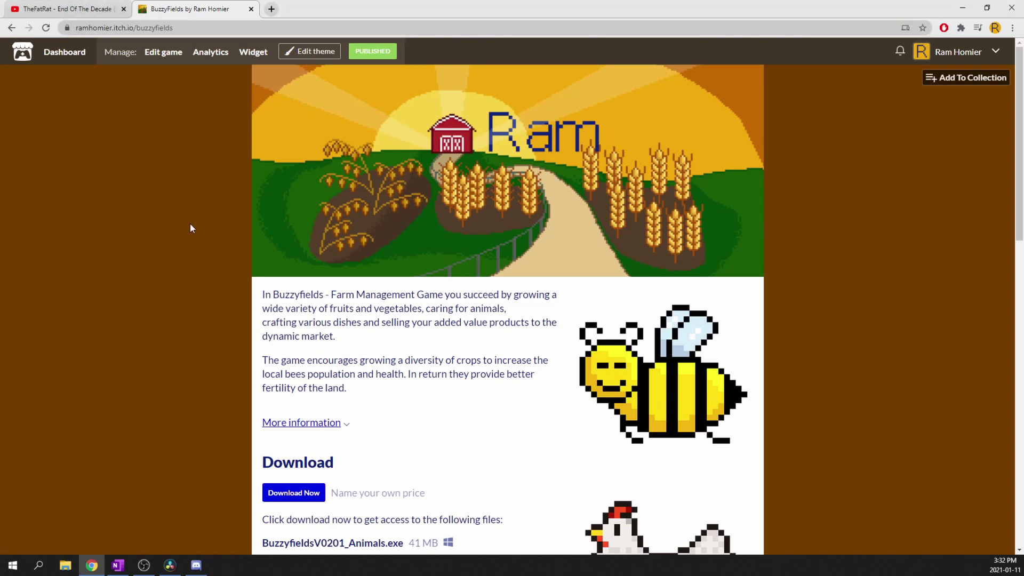
scroll(278, 416, down, 2)
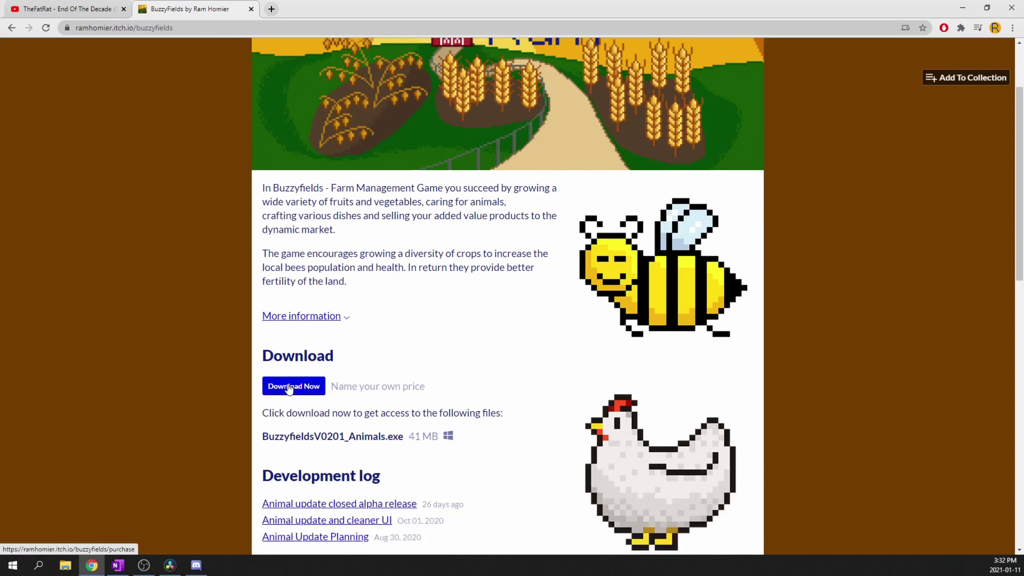
click(288, 384)
click(460, 170)
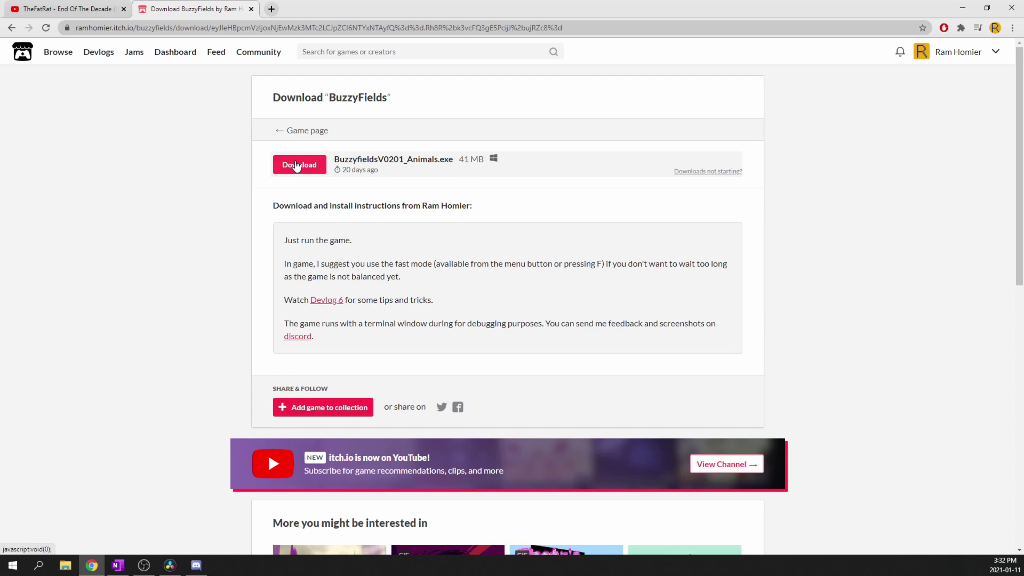
click(296, 165)
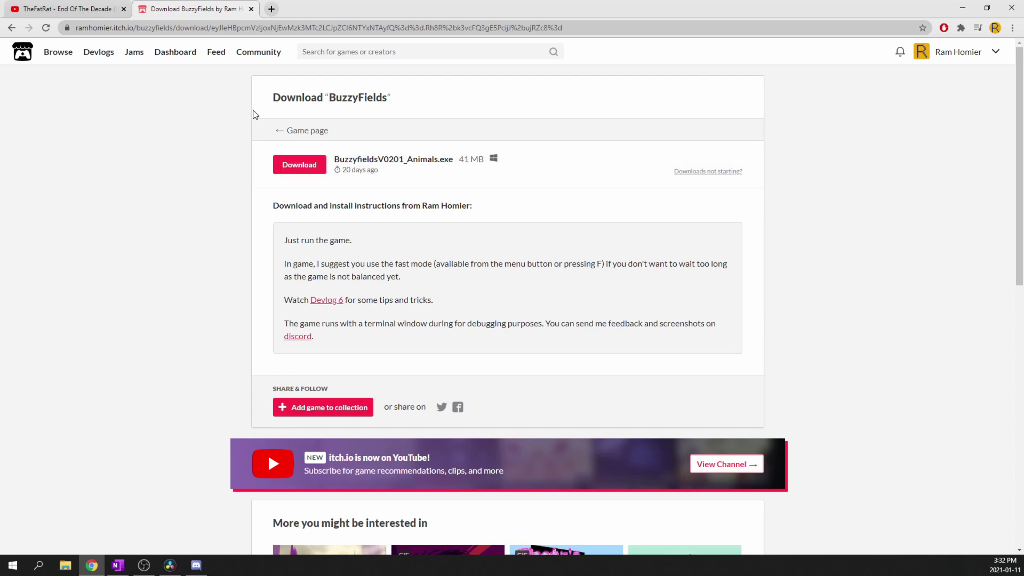